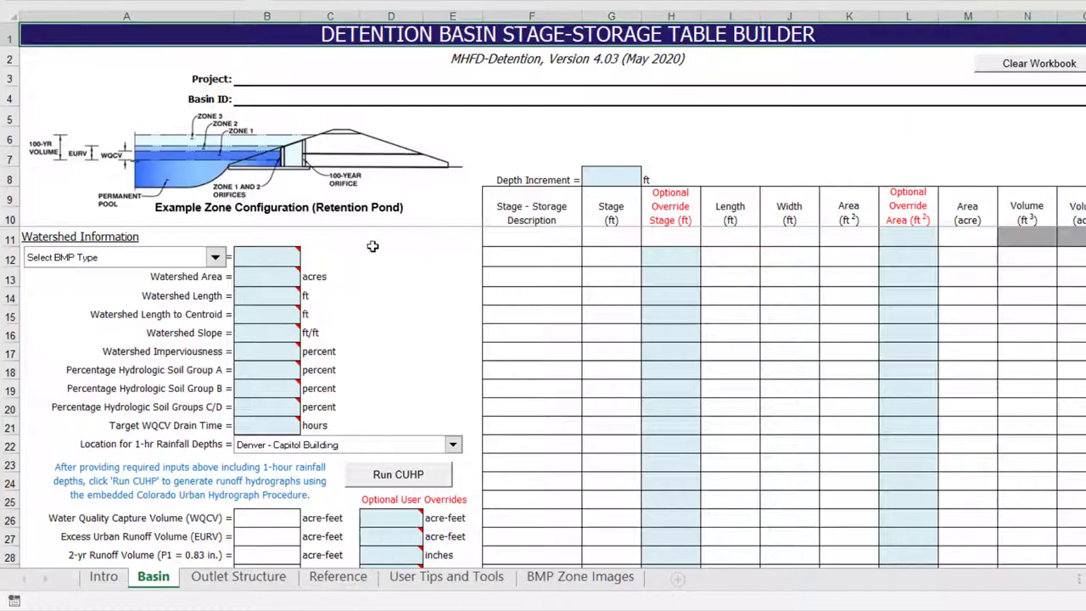
Step: Open the Select BMP Type dropdown in A12 on the Basin sheet
click(215, 258)
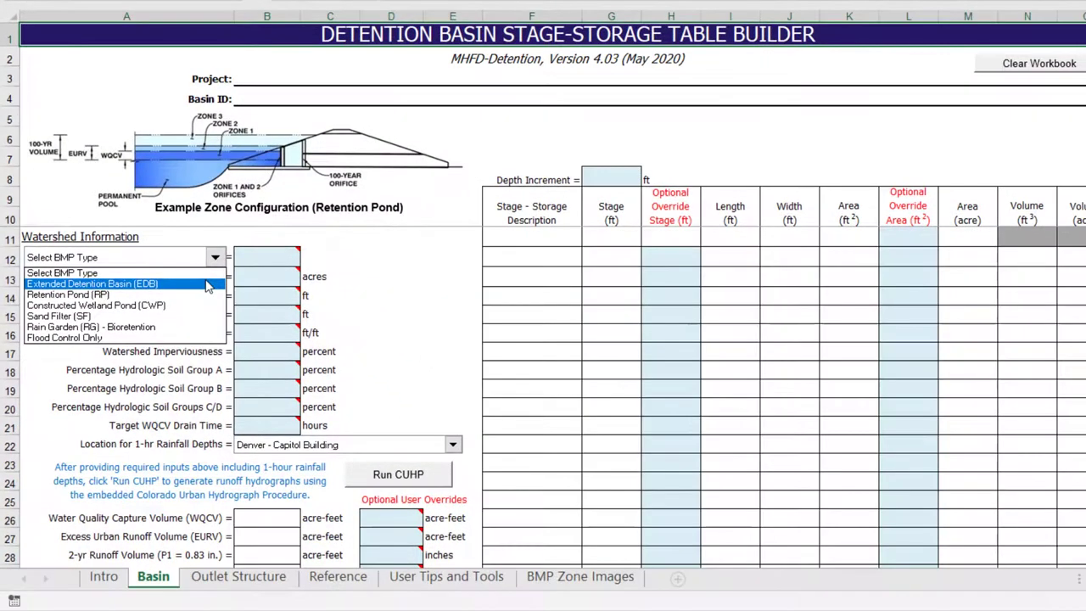
Step: Choose Extended Detention Basin (EDB) as the BMP type
click(262, 358)
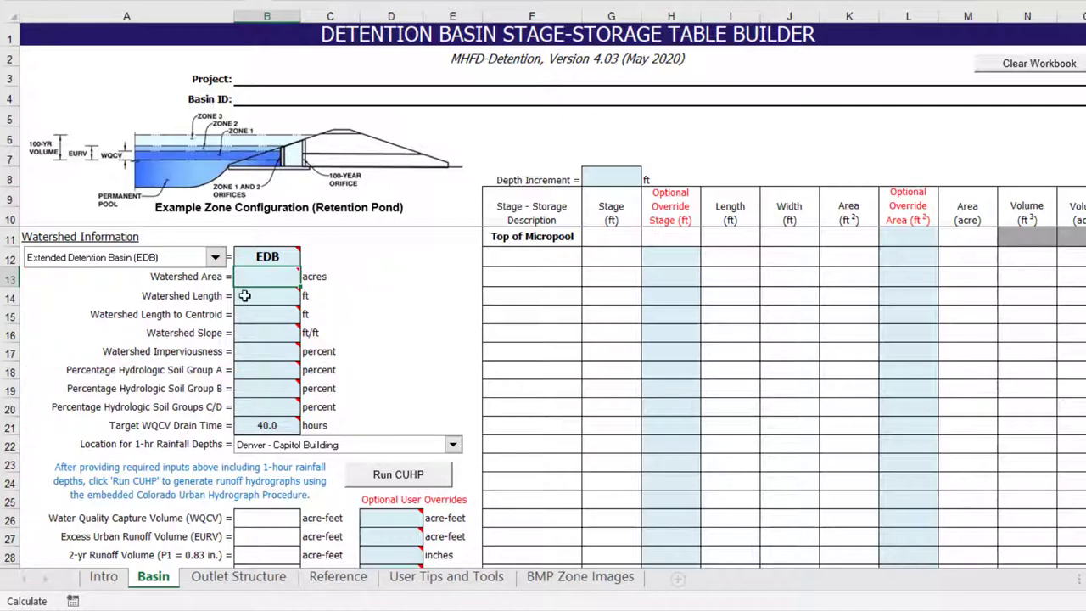
Step: Enter watershed area 20, length 1500, centroid length 900, slope 0.02 and 65% imperviousness
mouse_move(264, 336)
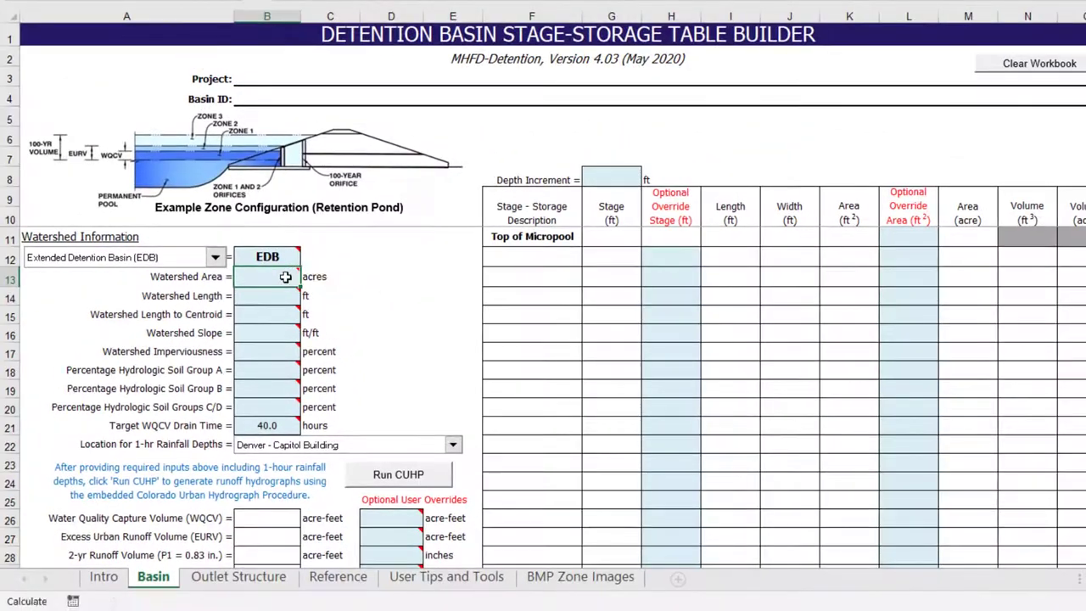
mouse_move(285, 277)
text(20)
key(Return)
text(1500)
key(Return)
text(900)
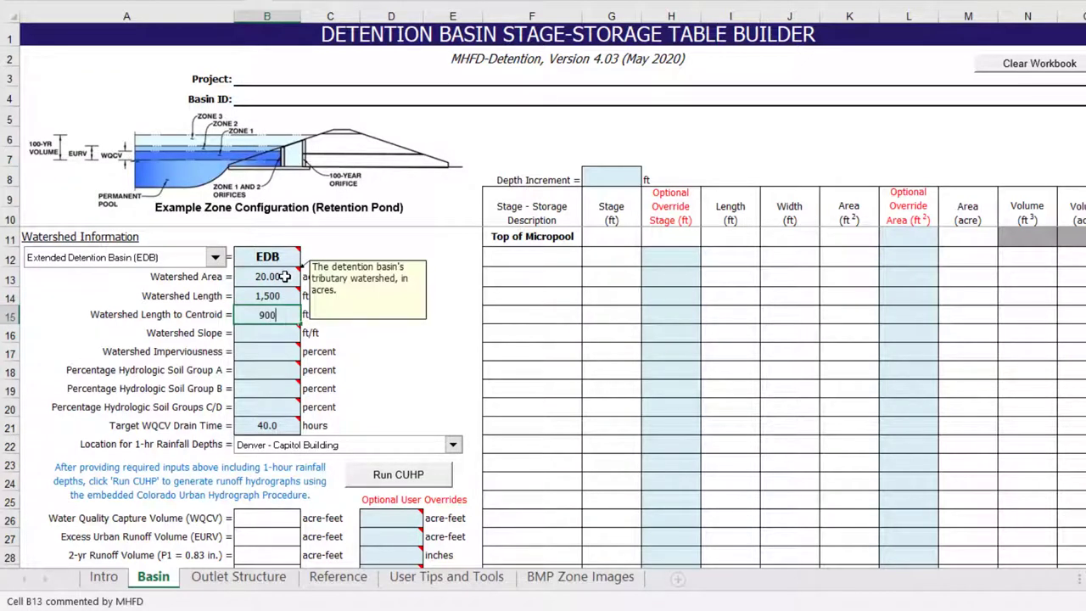
key(Return)
text(.02)
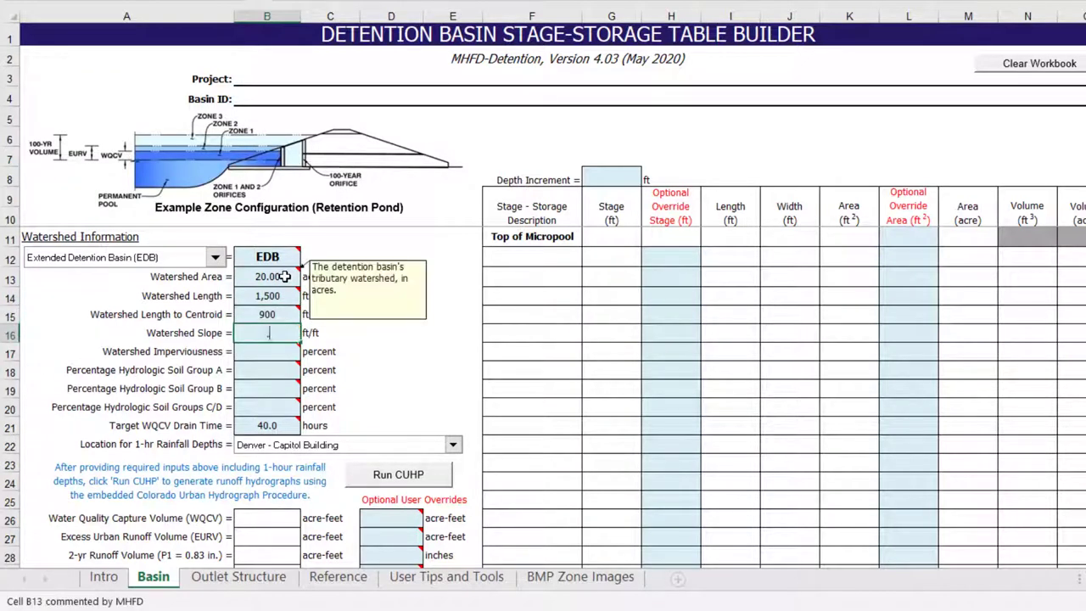
key(Return)
text(65)
key(Return)
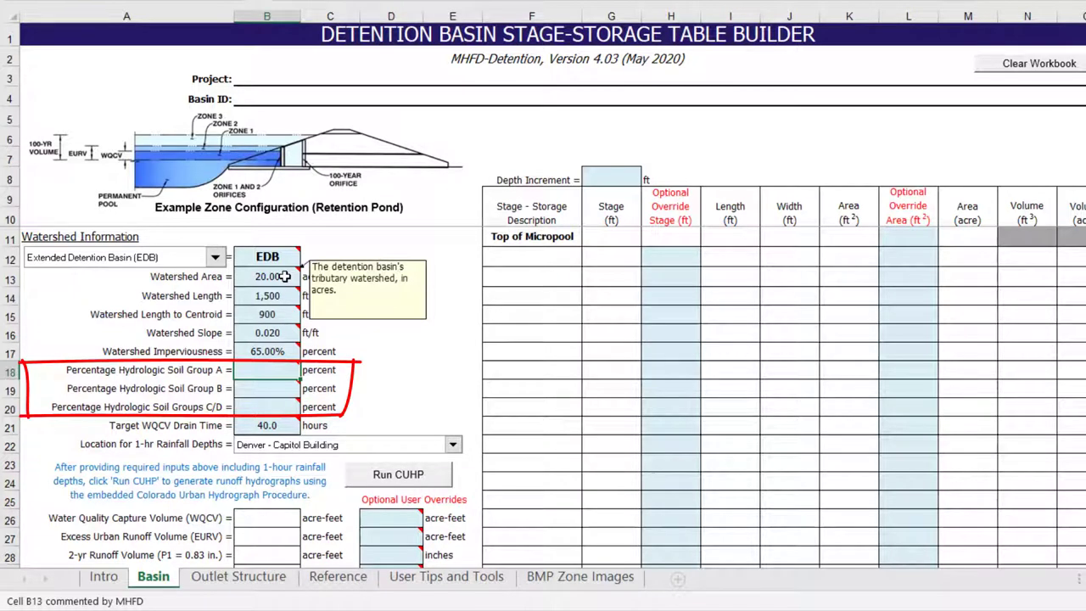
Step: Set soil groups C/D to 100% and open the rainfall Location list
click(282, 406)
text(100)
key(Return)
click(453, 445)
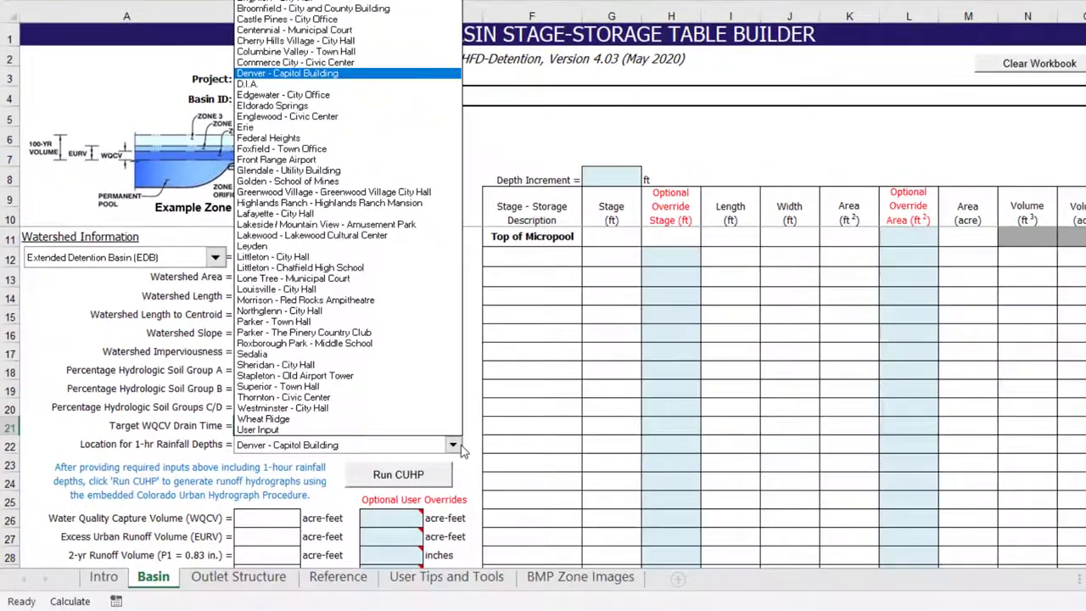
Step: Leave Denver - Capitol Building as the rainfall location and run the CUHP calculation
click(665, 585)
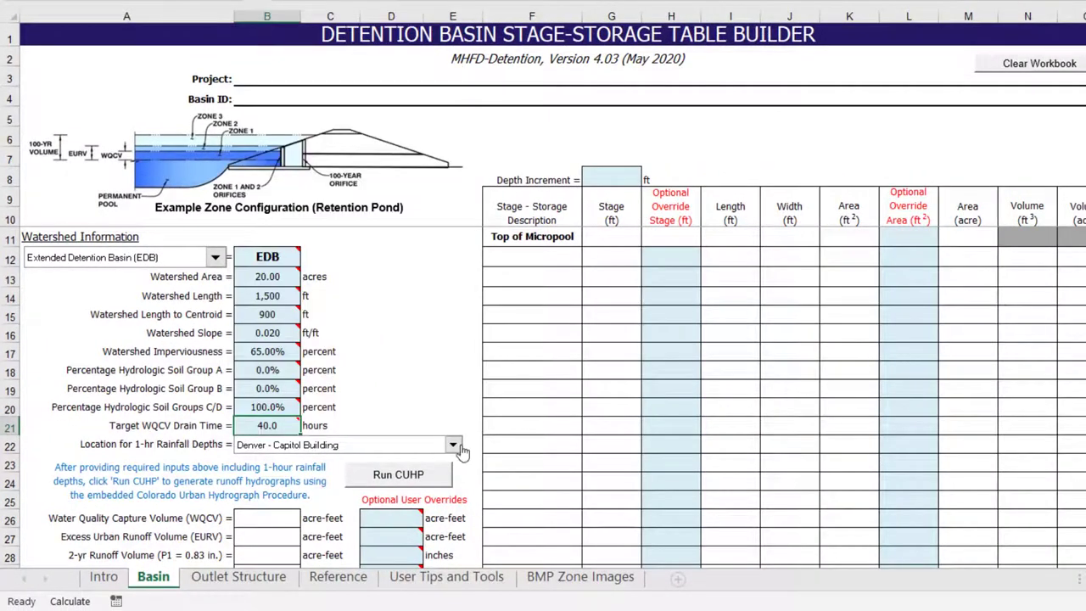
scroll(436, 410, down, 2)
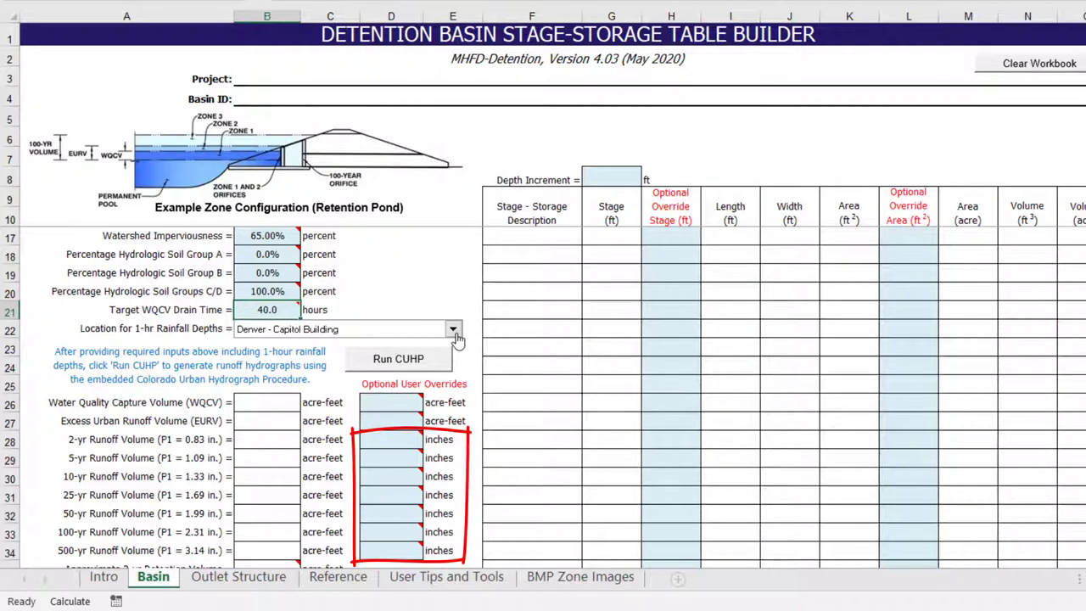
scroll(456, 337, down, 2)
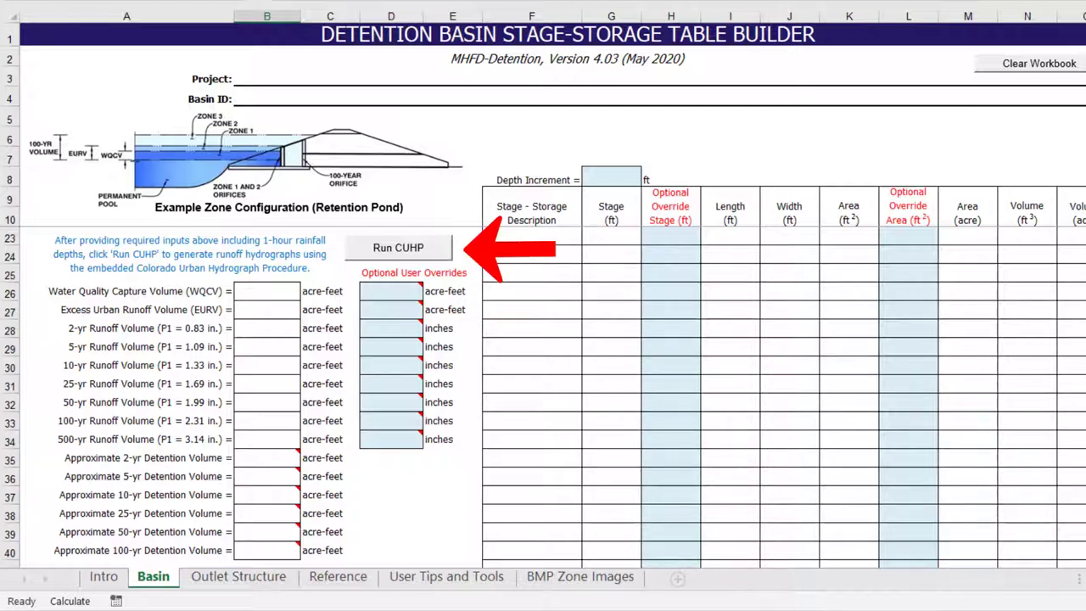
click(422, 247)
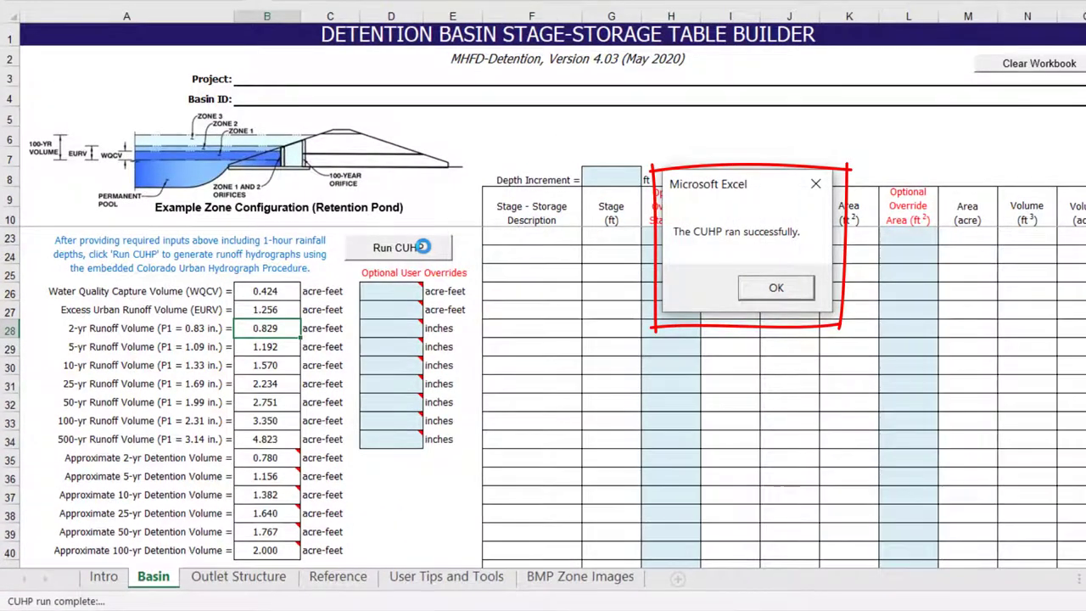
Step: Dismiss the CUHP success message, leaving WQCV 0.424 and EURV 1.256 acre-feet
click(768, 290)
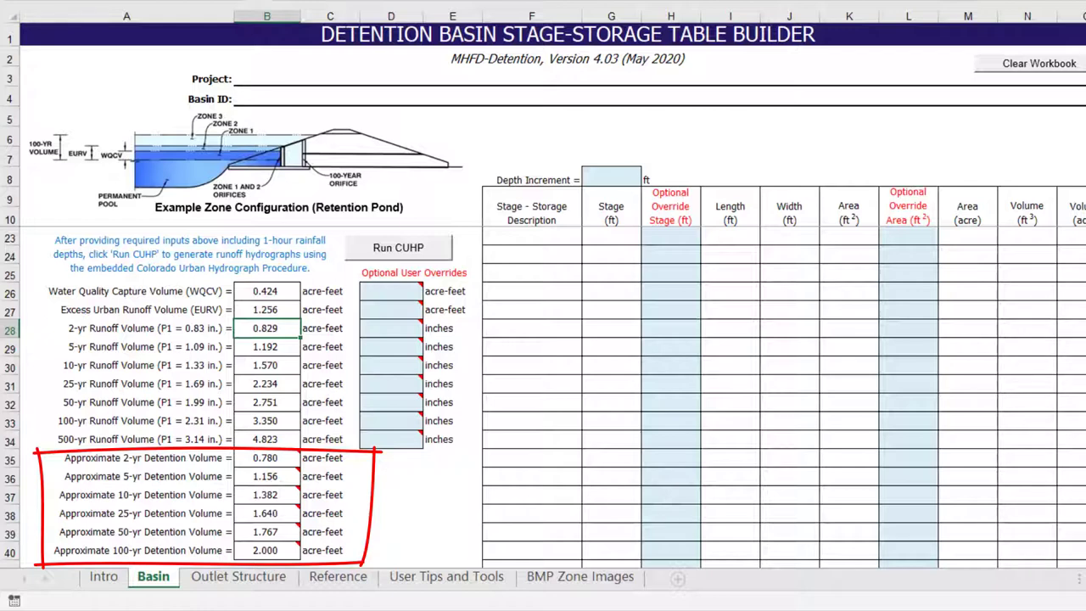
Step: Scroll to Define Zones and Basin Geometry and open the Zone 1 storage volume choices
scroll(543, 399, down, 3)
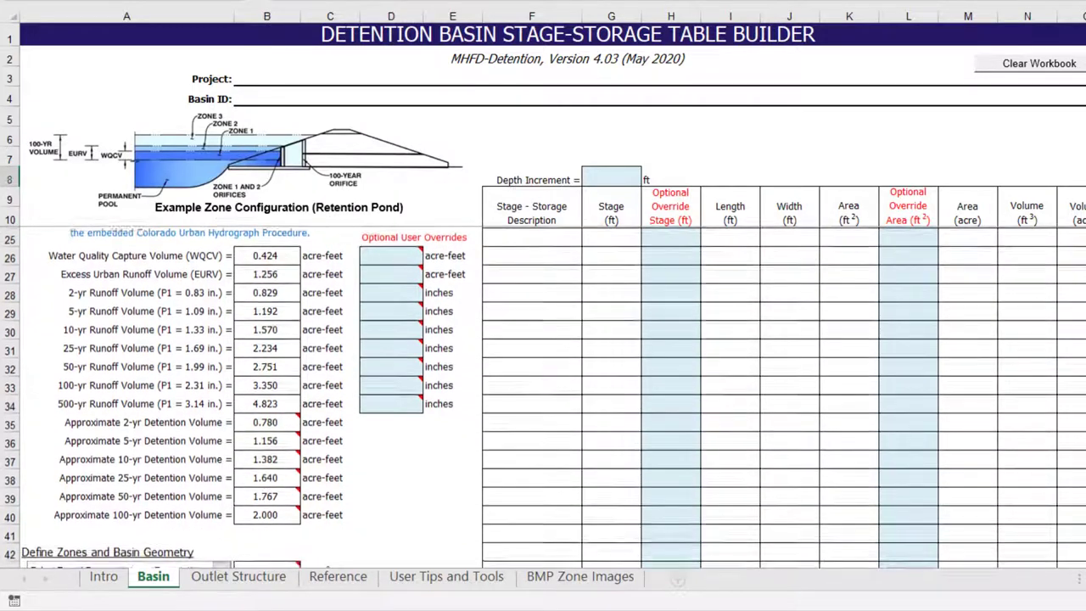
scroll(543, 399, down, 2)
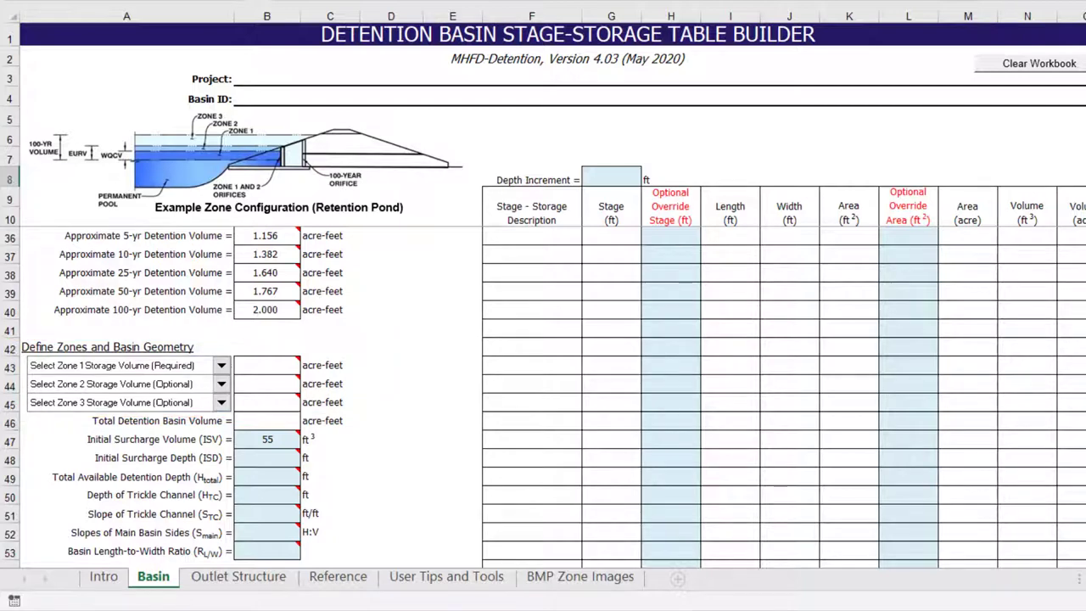
click(220, 365)
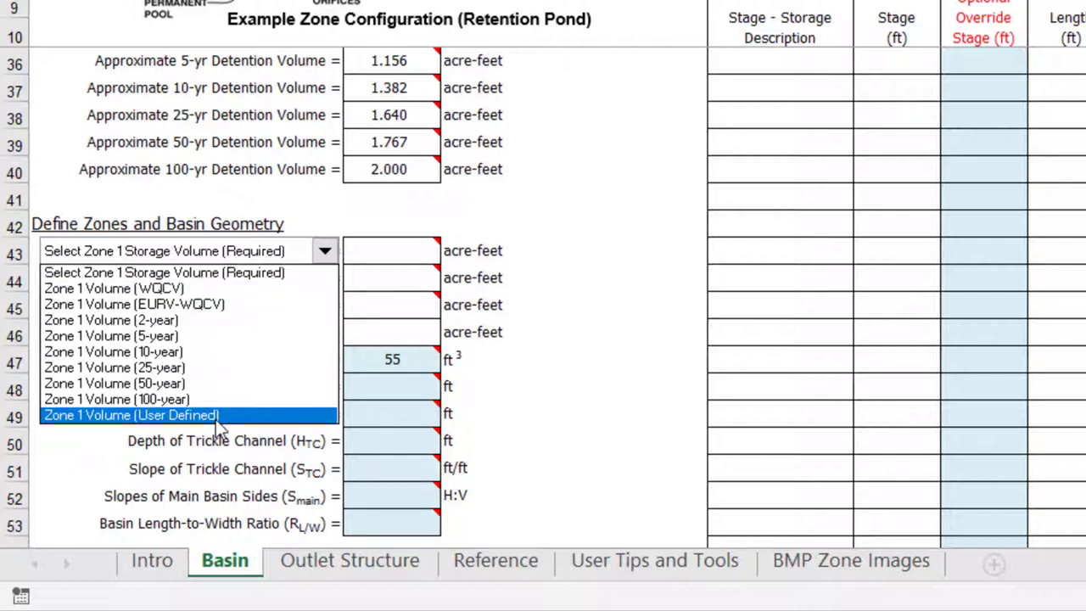
Step: Set Zone 1 to WQCV, Zone 2 to EURV - Zone 1, Zone 3 to the 100-year volume
click(142, 288)
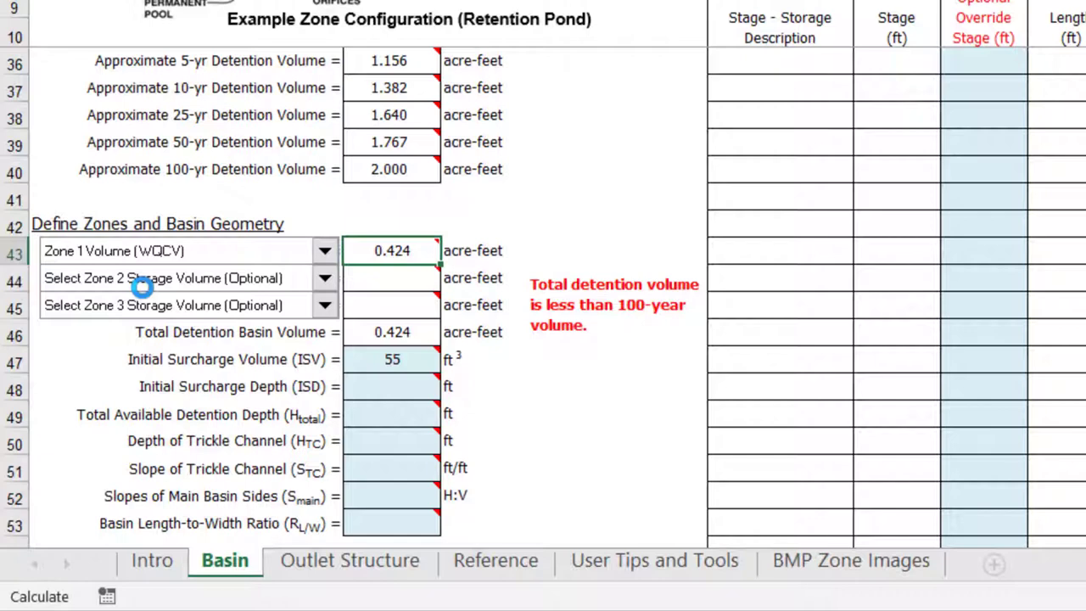
click(325, 278)
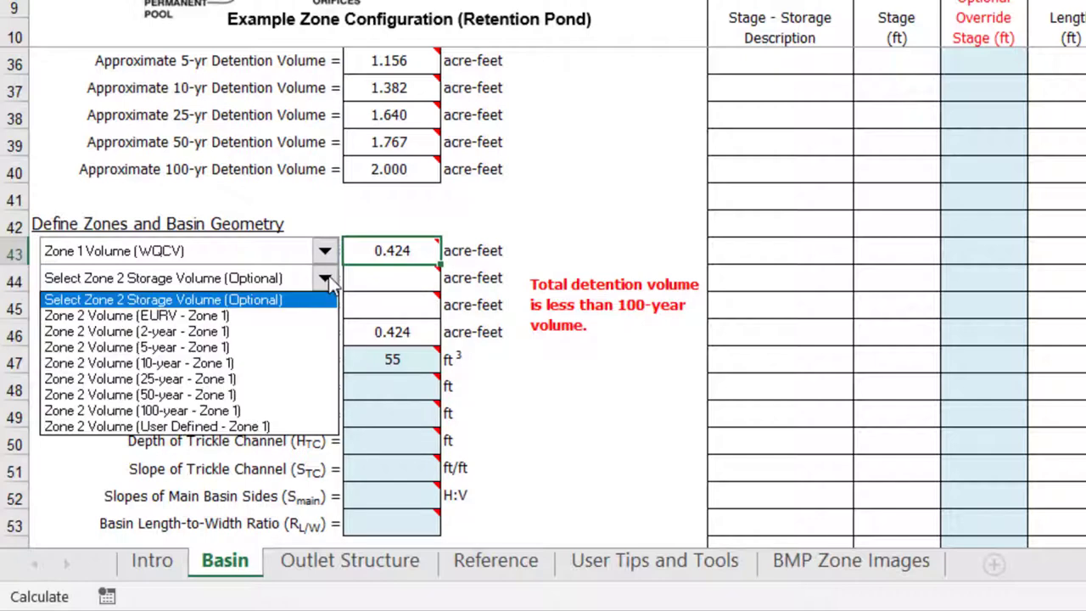
click(204, 316)
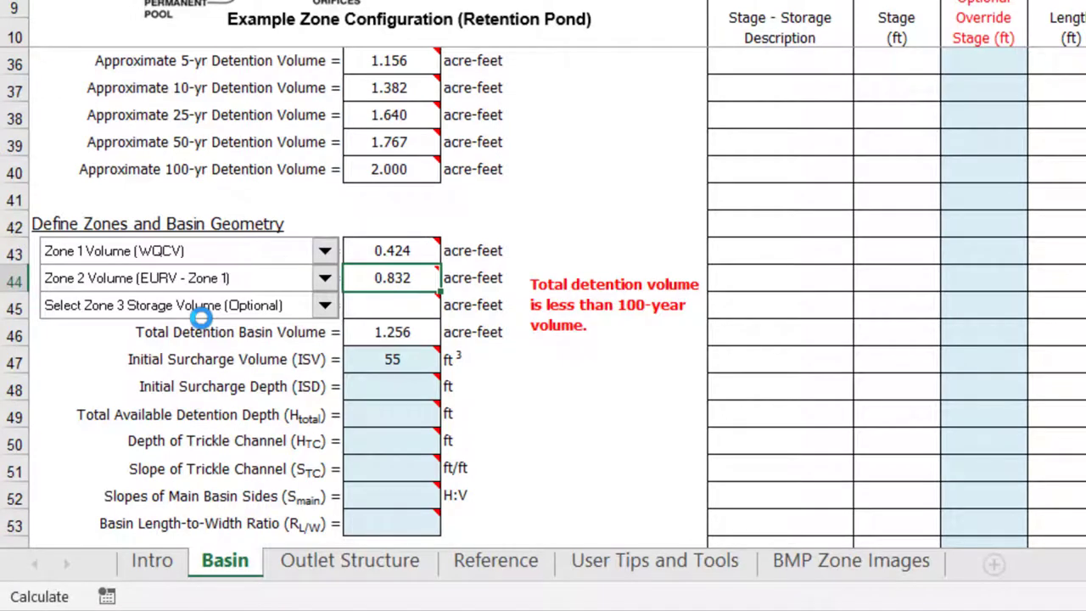
click(325, 306)
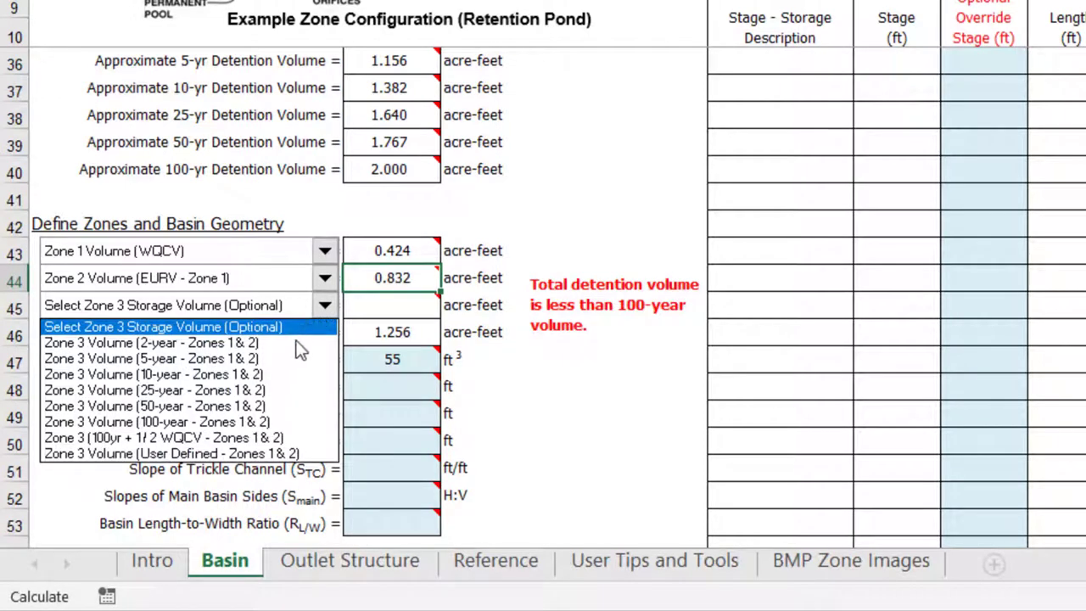
click(264, 426)
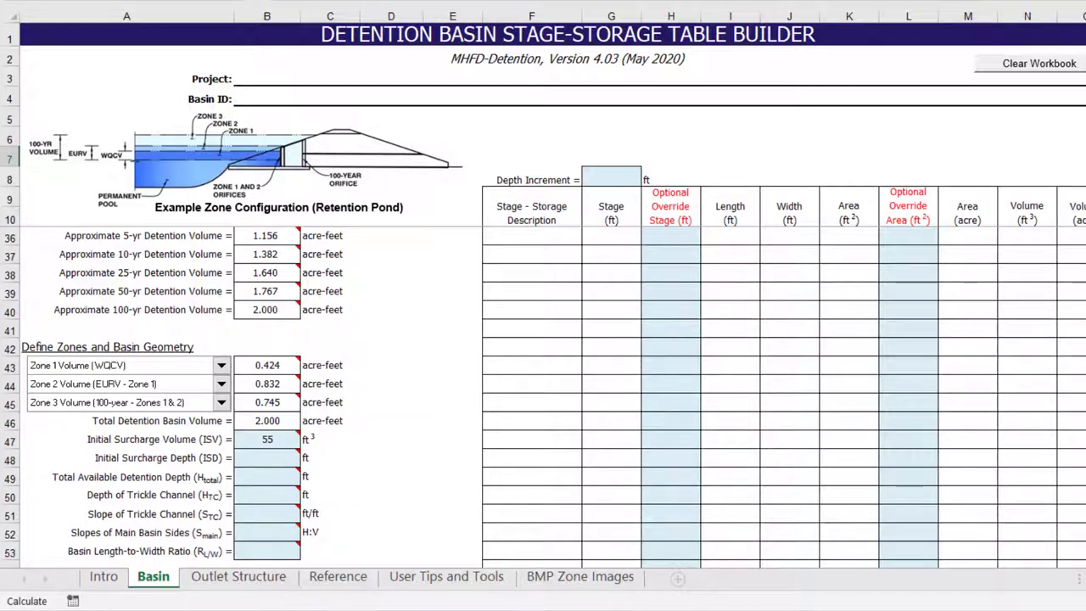
Step: Enter surcharge depth 0.35, total depth 6, trickle channel depth 0.5 and slope 0.005
click(254, 455)
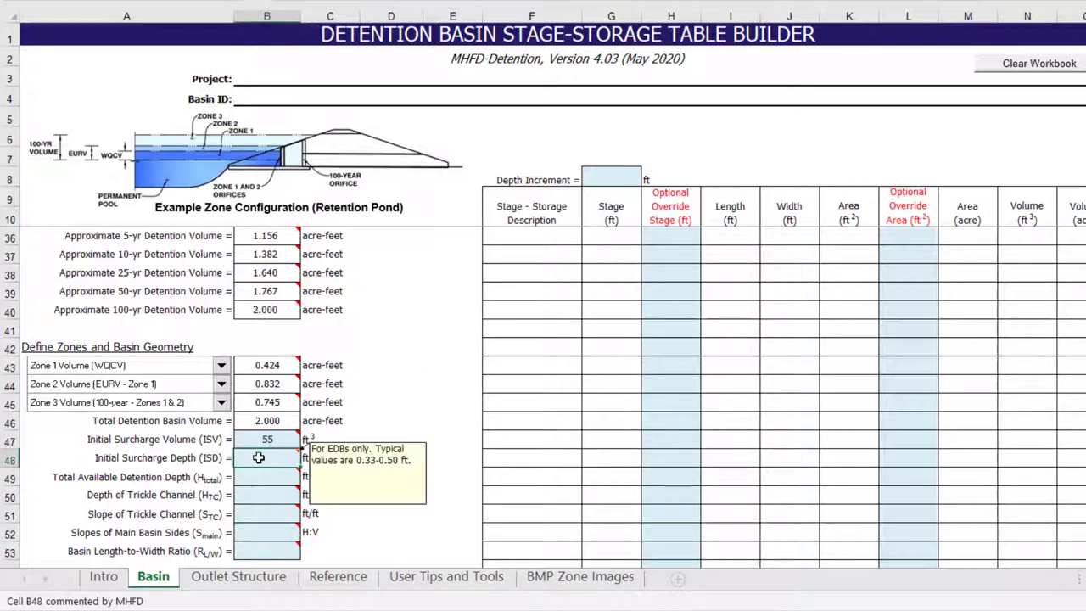
text(0.35)
key(Return)
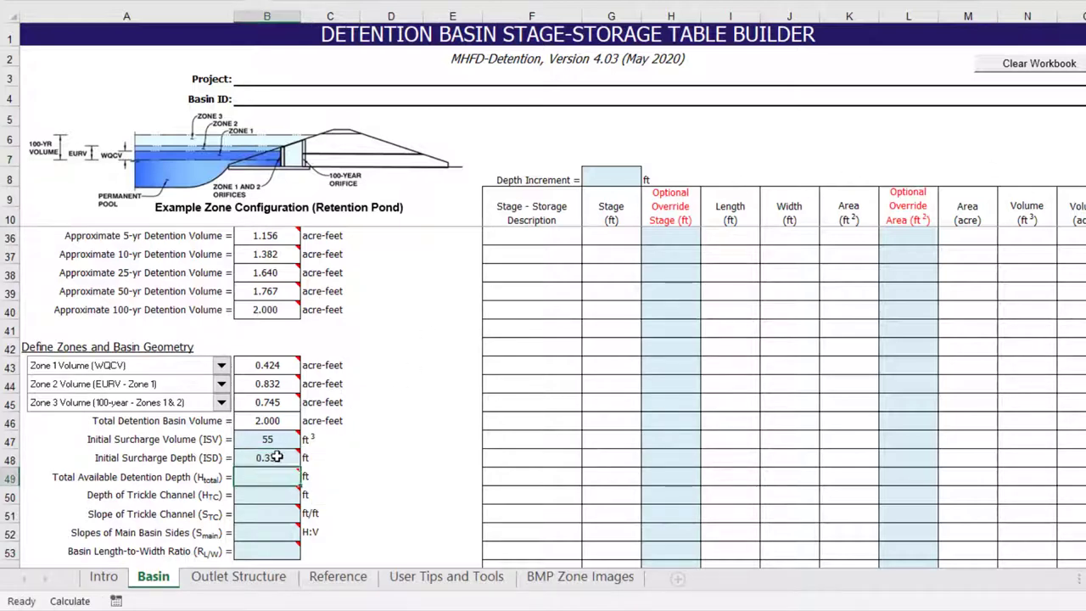
click(400, 454)
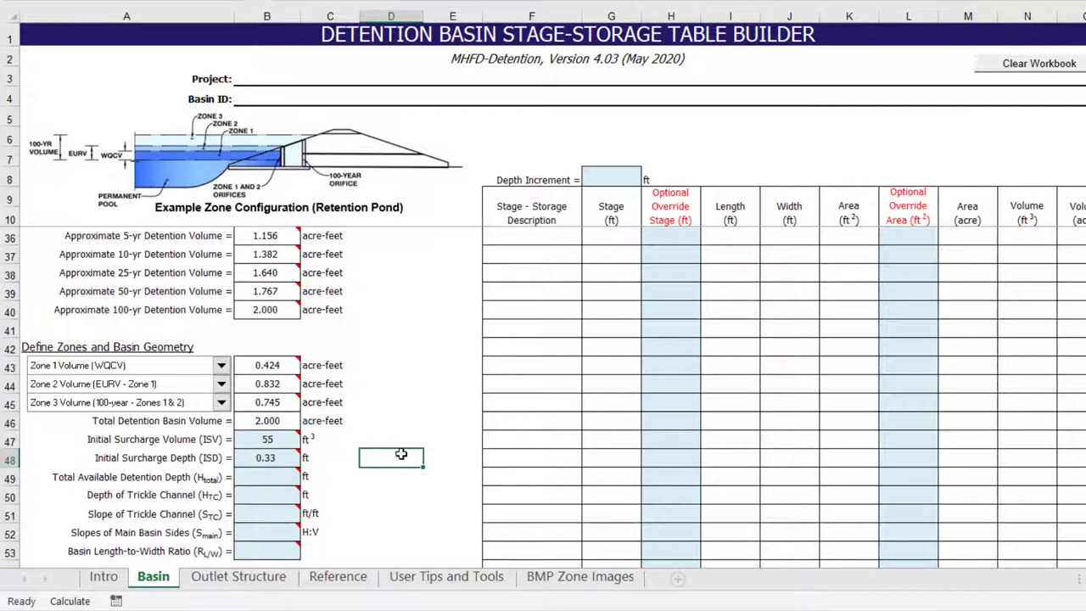
click(280, 477)
text(6)
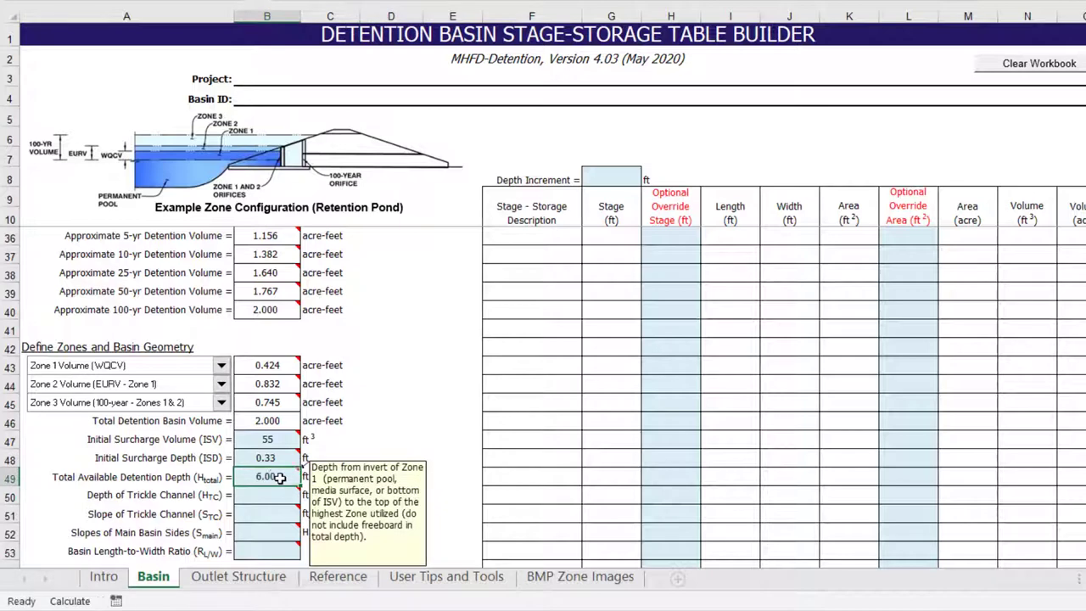
key(Return)
mouse_move(276, 495)
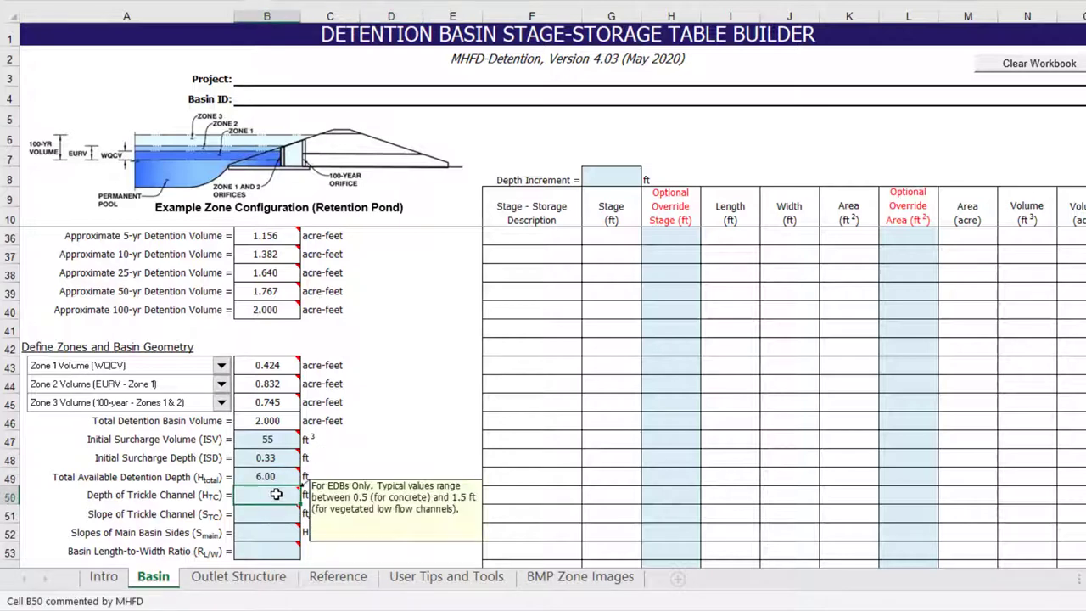
text(0.5)
key(Return)
text(.005)
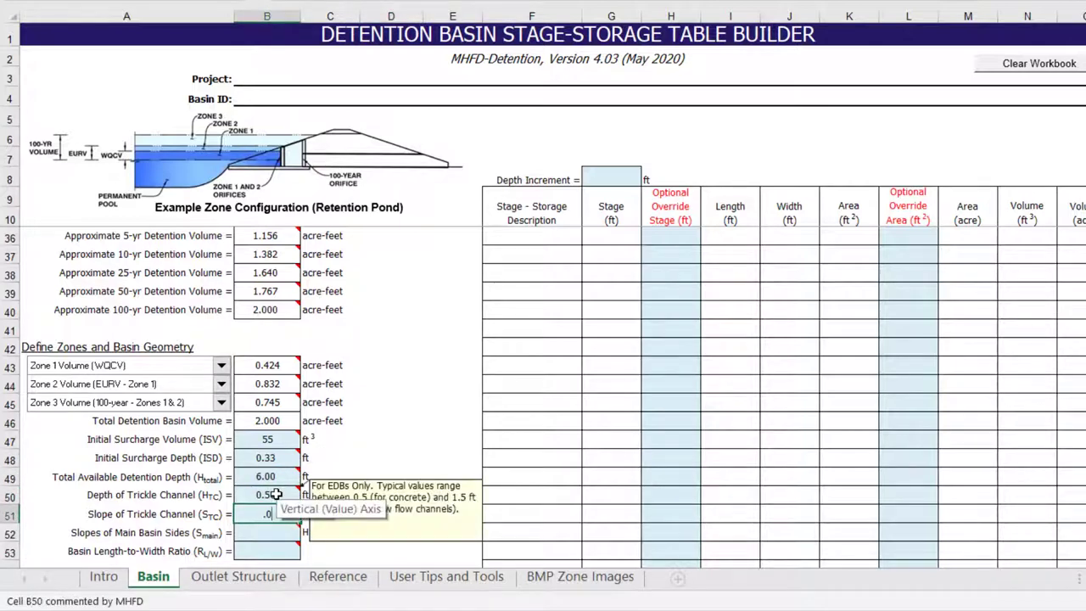
key(Return)
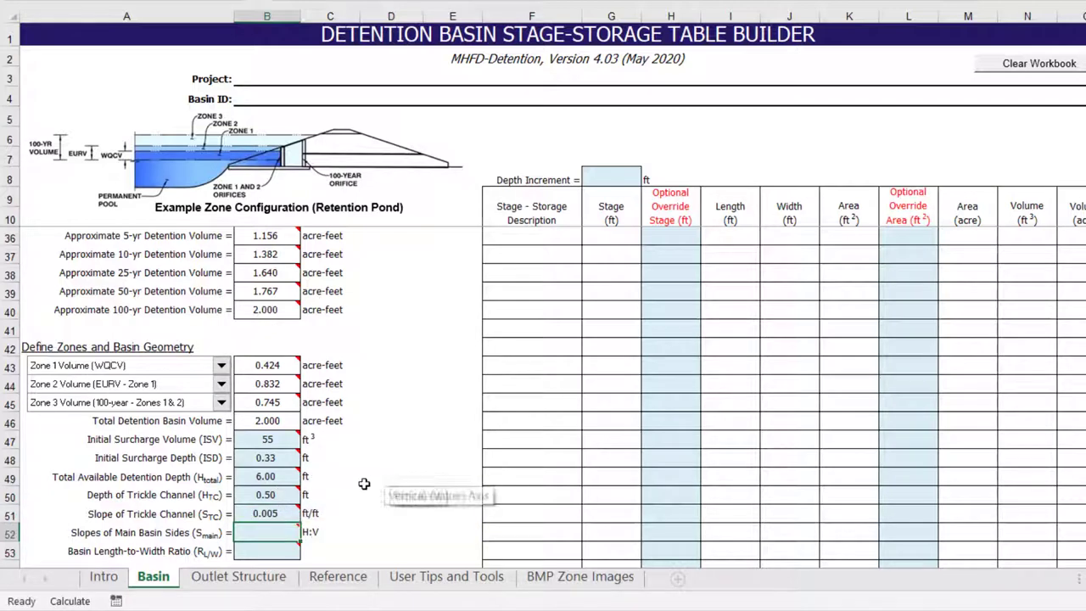
Step: Set the main basin side slopes to 4 and length-to-width ratio to 3
click(366, 481)
click(283, 533)
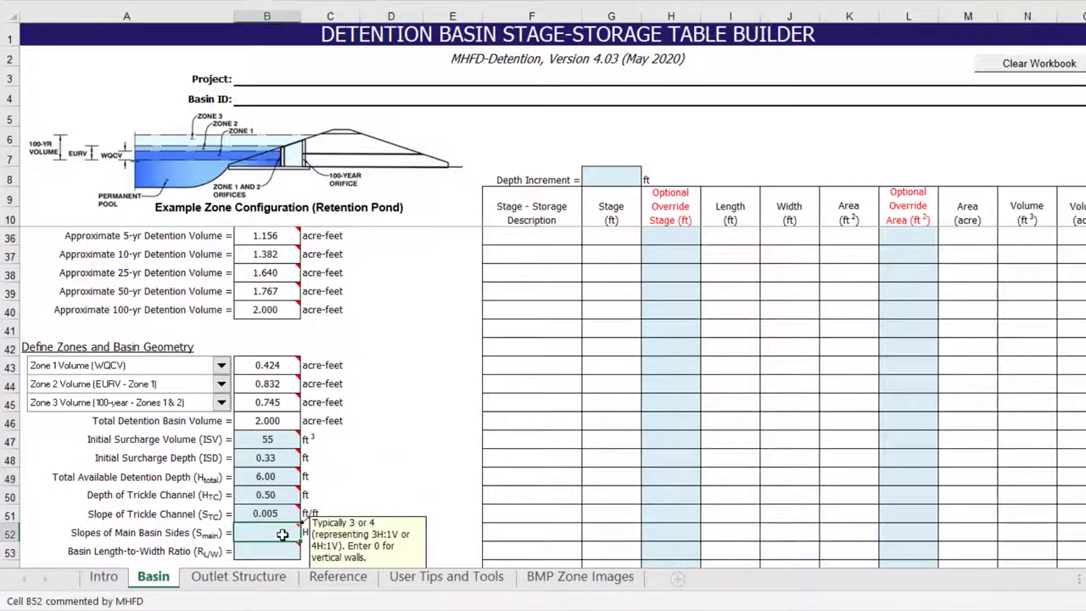
text(4)
key(Return)
text(3)
key(Return)
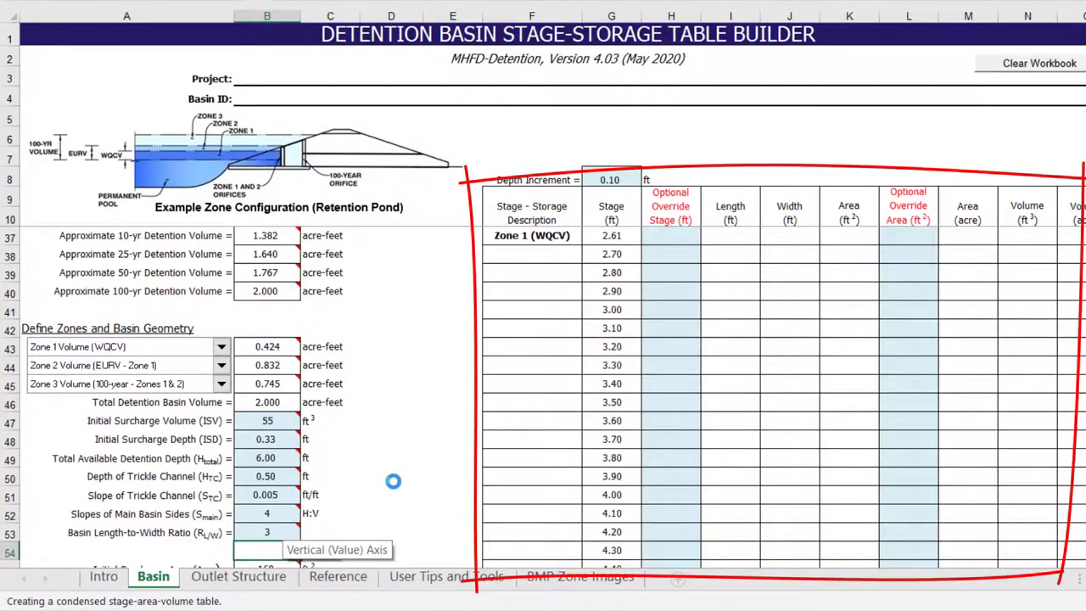
Step: Expand the full stage-area-volume table and scroll back up to its top
scroll(476, 399, down, 5)
scroll(475, 398, down, 1)
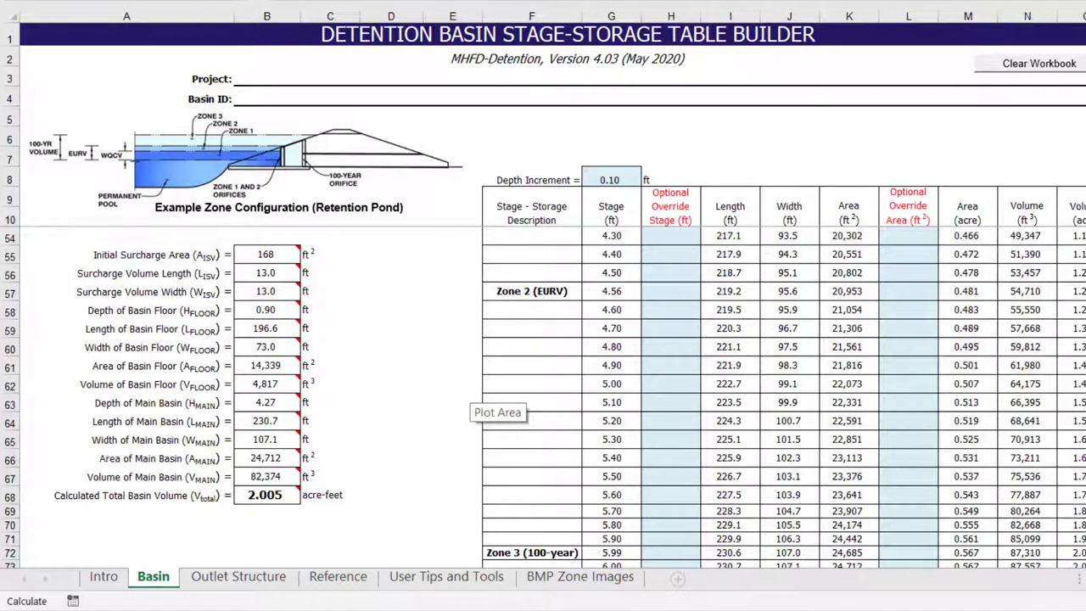
scroll(903, 422, down, 15)
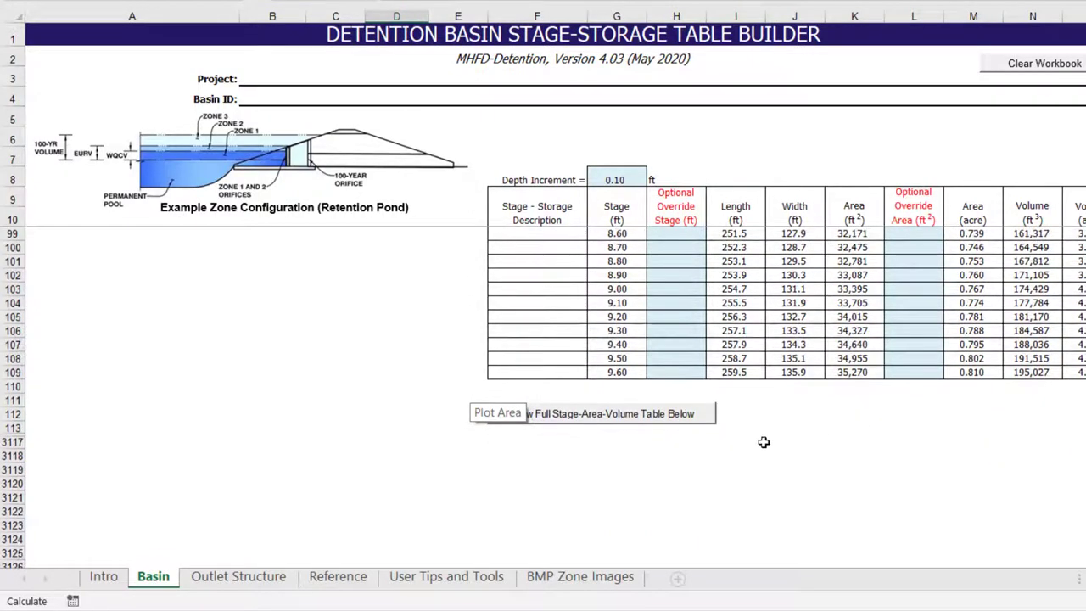
click(673, 414)
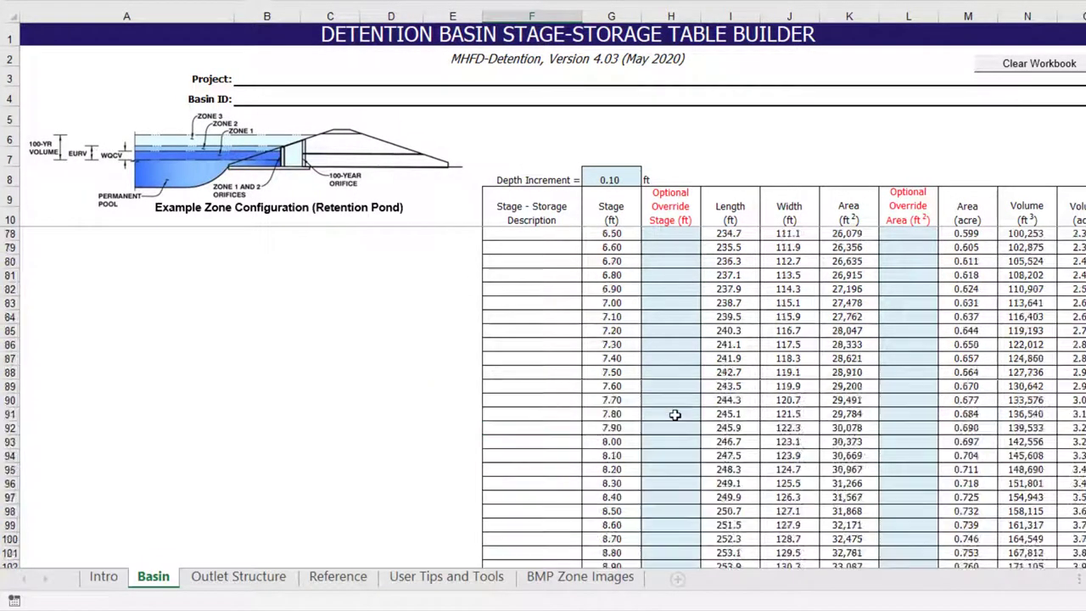
scroll(675, 414, up, 20)
scroll(674, 414, up, 3)
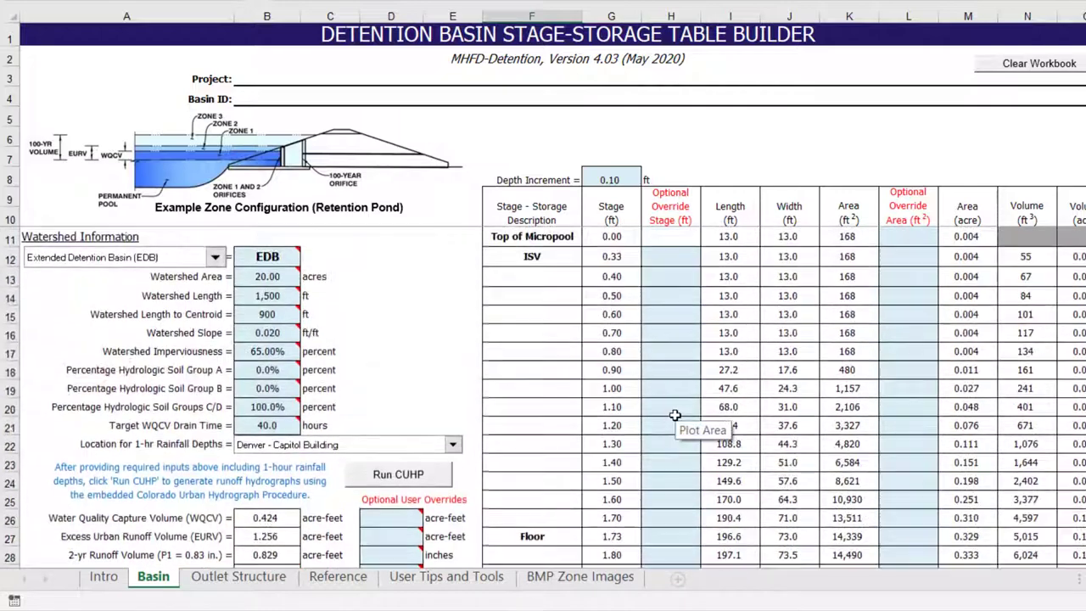
click(417, 275)
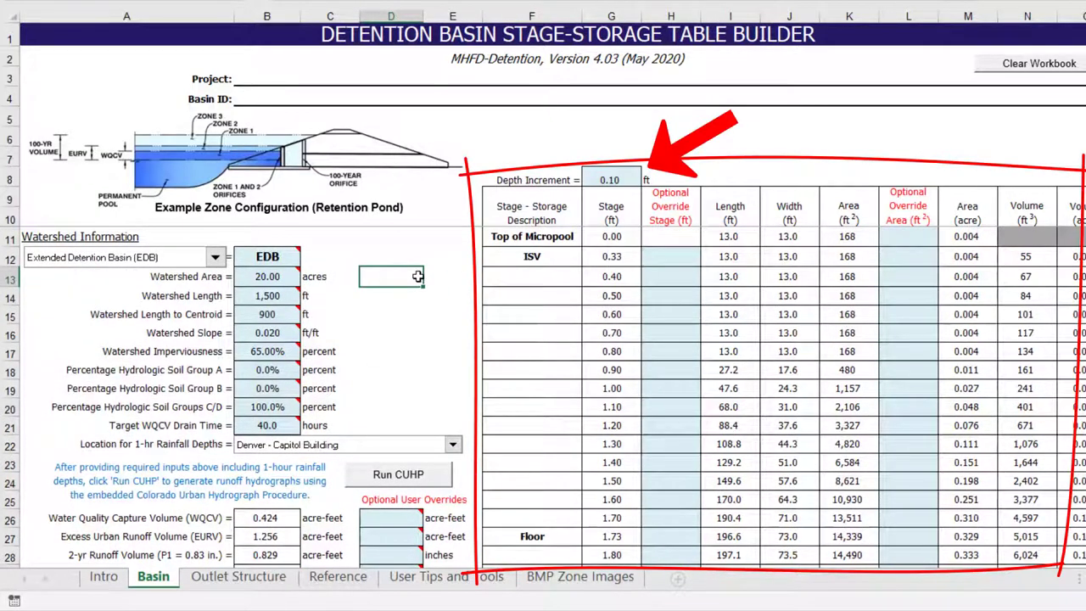